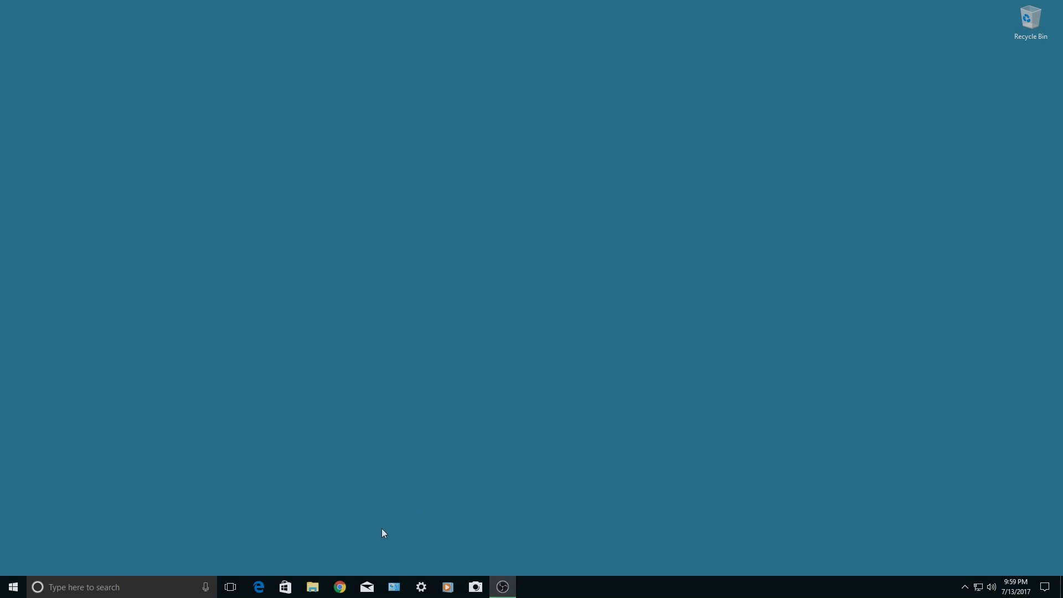
Step: Search Google for 'andy emulator' in Chrome
{"action": "left_click", "coordinate": [340, 587]}
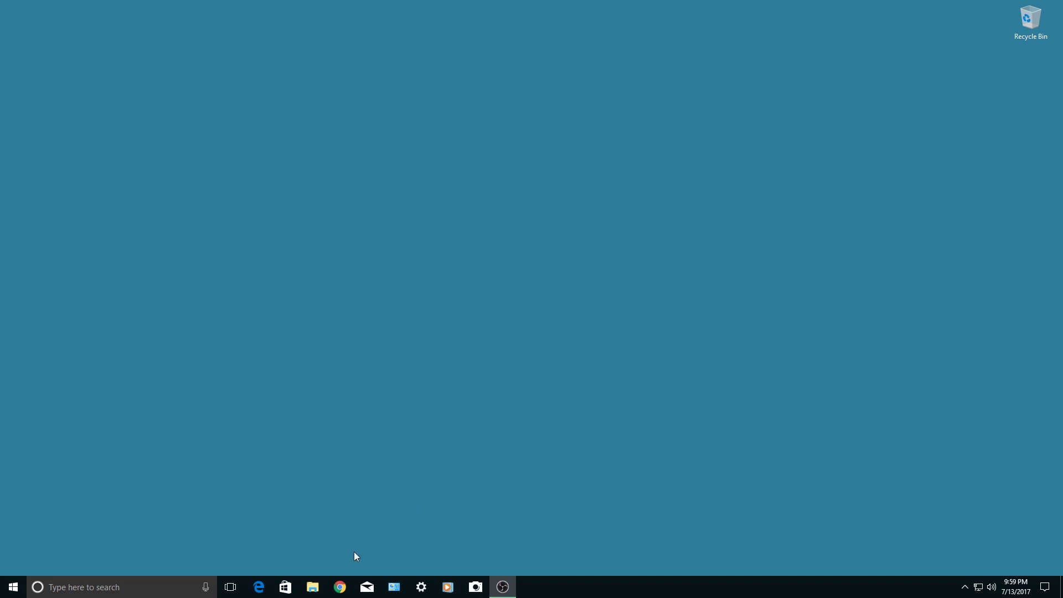
{"action": "left_click", "coordinate": [341, 586]}
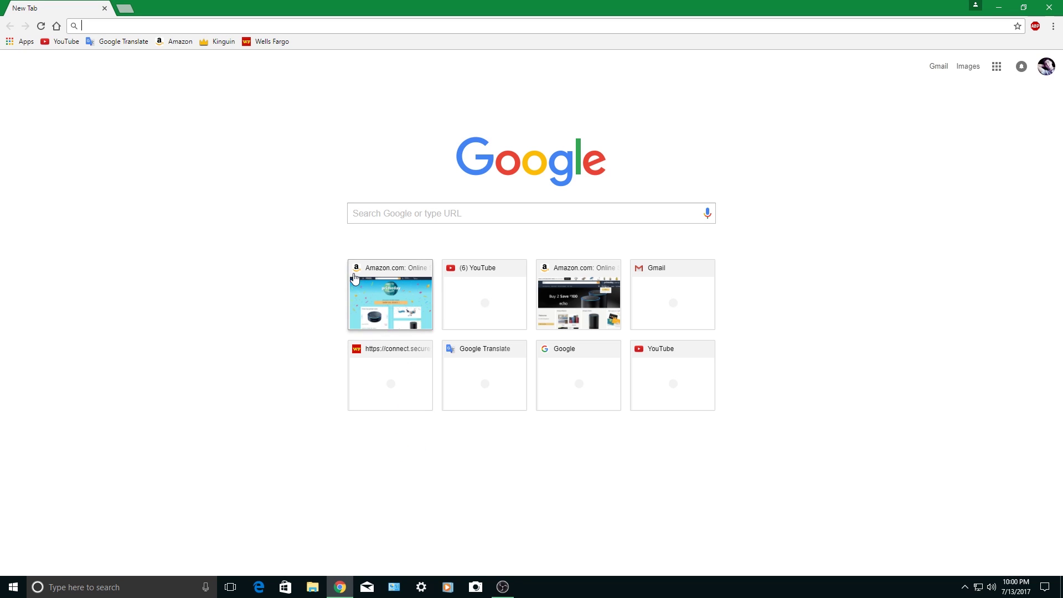
{"action": "left_click", "coordinate": [390, 216]}
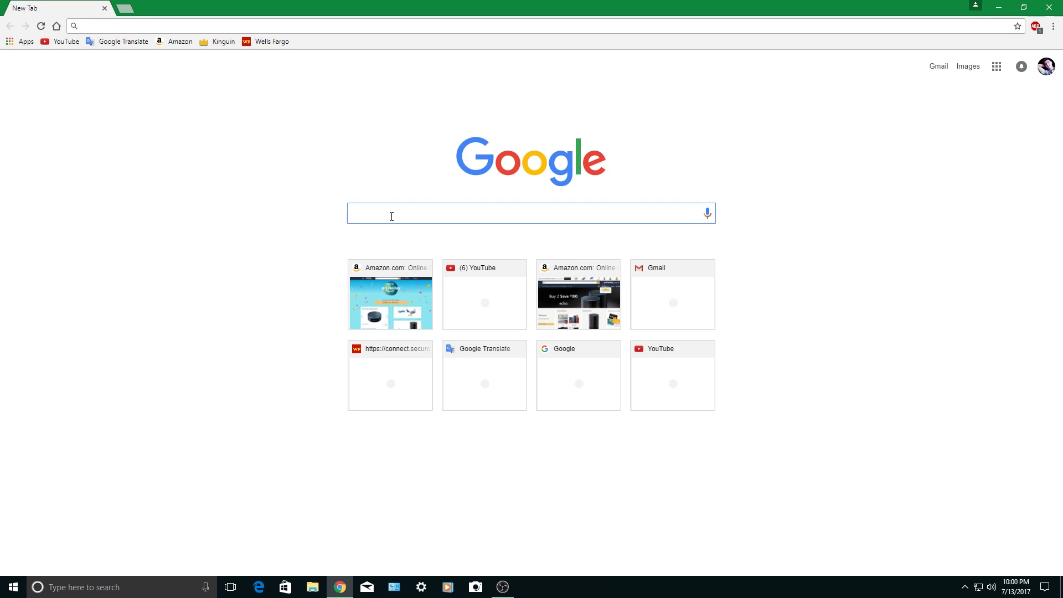
{"action": "type", "text": "andy"}
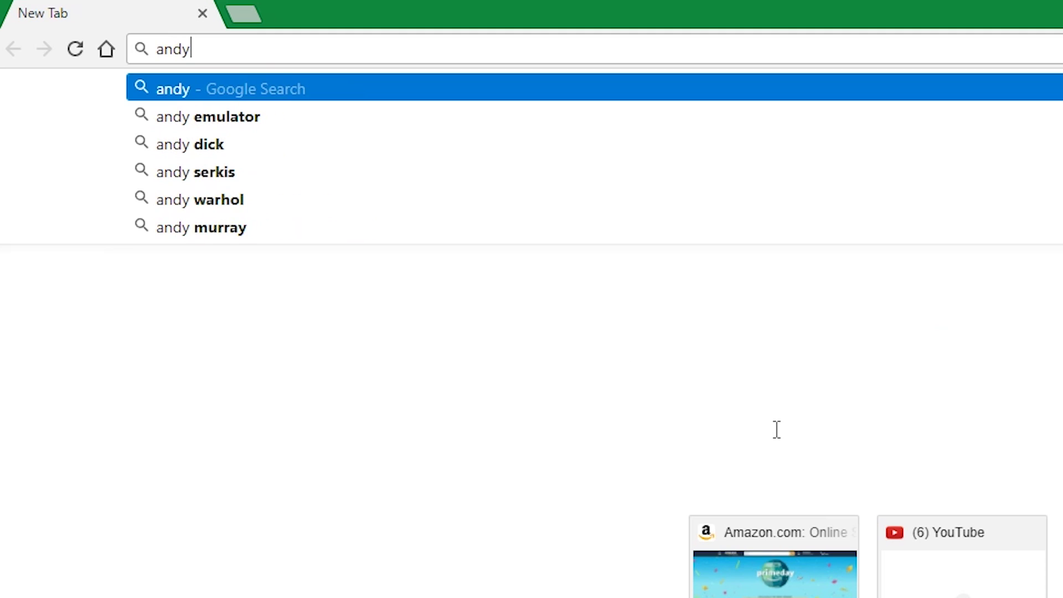
{"action": "type", "text": " emulator"}
{"action": "key", "text": "Return"}
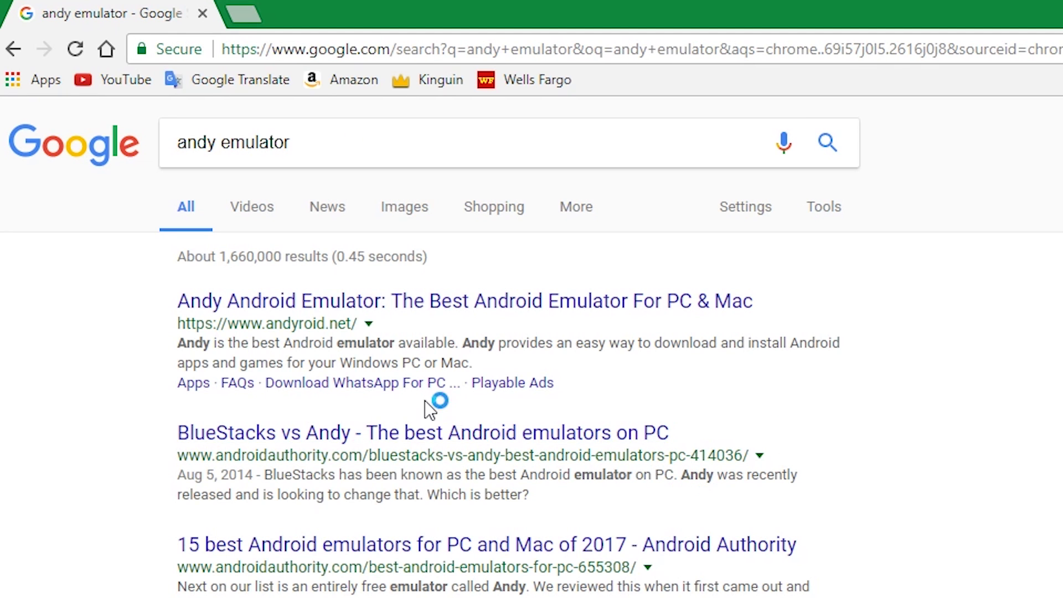
Step: Download Andy_46.16_66.exe from andyroid.net and open the downloaded installer
{"action": "left_click", "coordinate": [456, 316]}
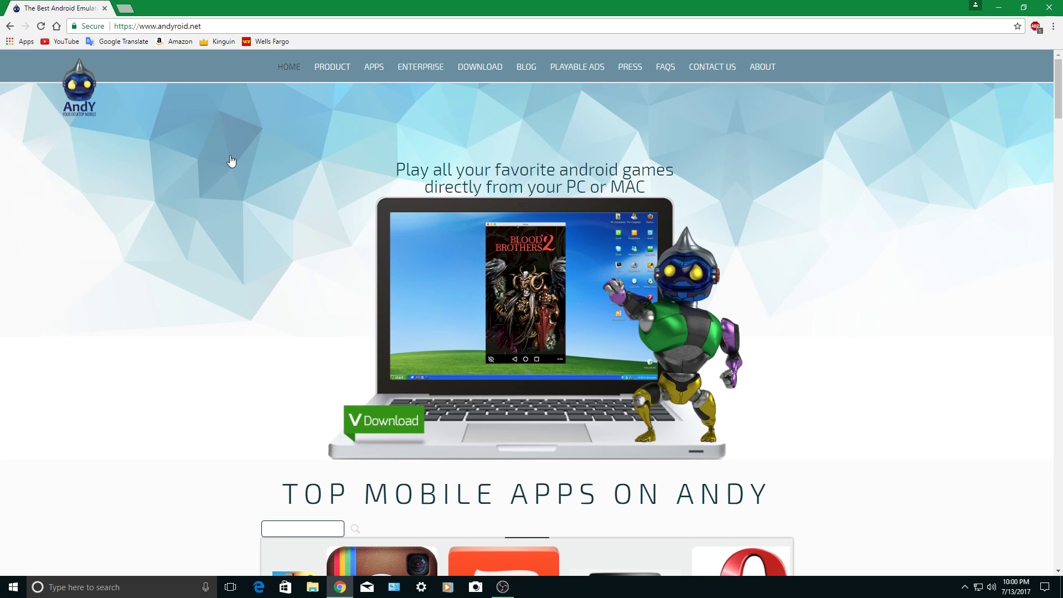
{"action": "scroll", "coordinate": [318, 246], "scroll_direction": "down", "scroll_amount": 2}
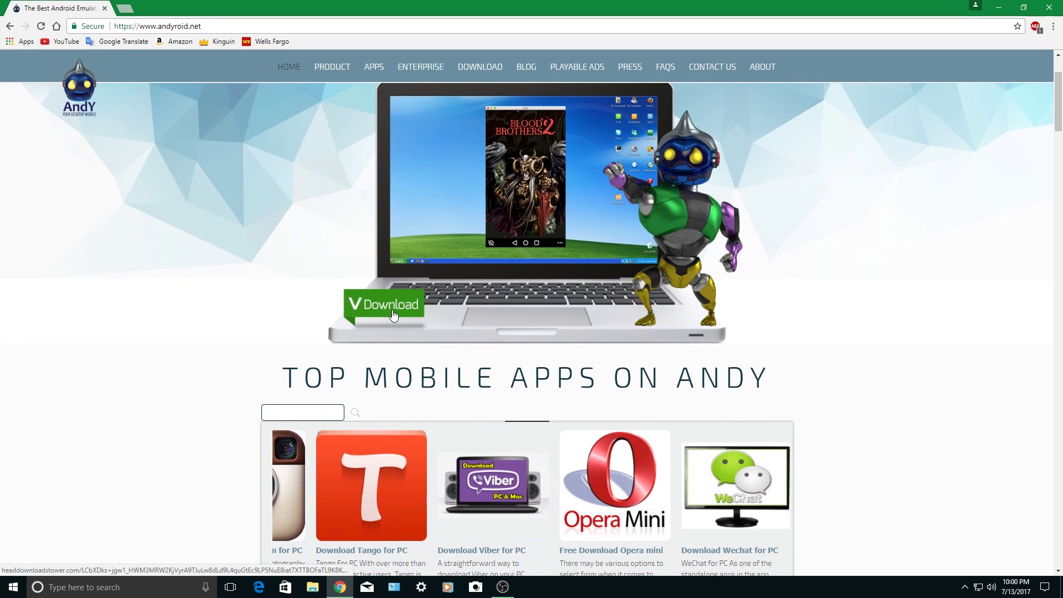
{"action": "scroll", "coordinate": [271, 315], "scroll_direction": "down", "scroll_amount": 6}
{"action": "scroll", "coordinate": [269, 318], "scroll_direction": "up", "scroll_amount": 9}
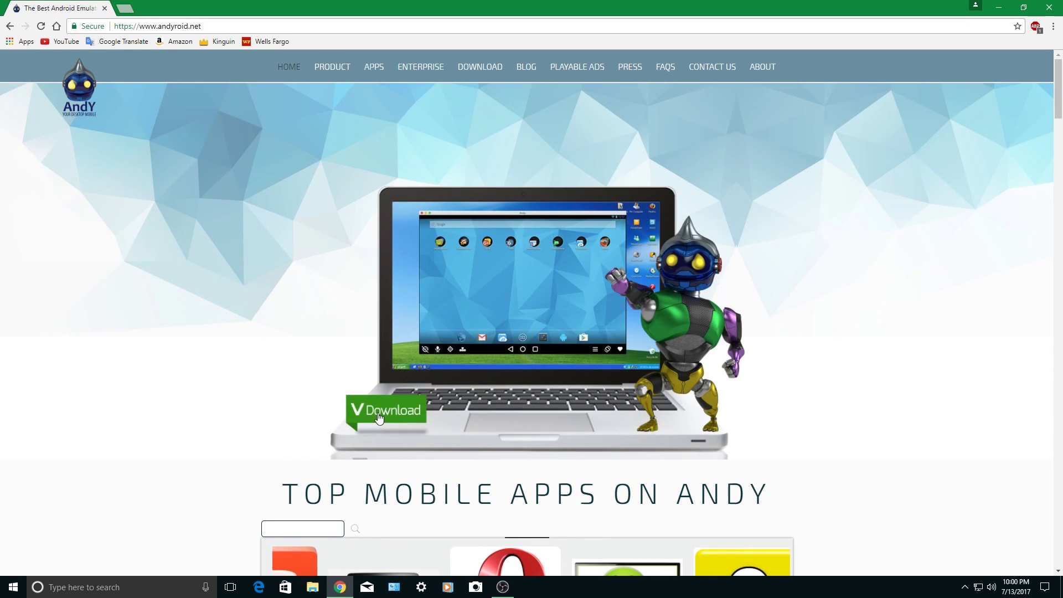
{"action": "left_click", "coordinate": [379, 417]}
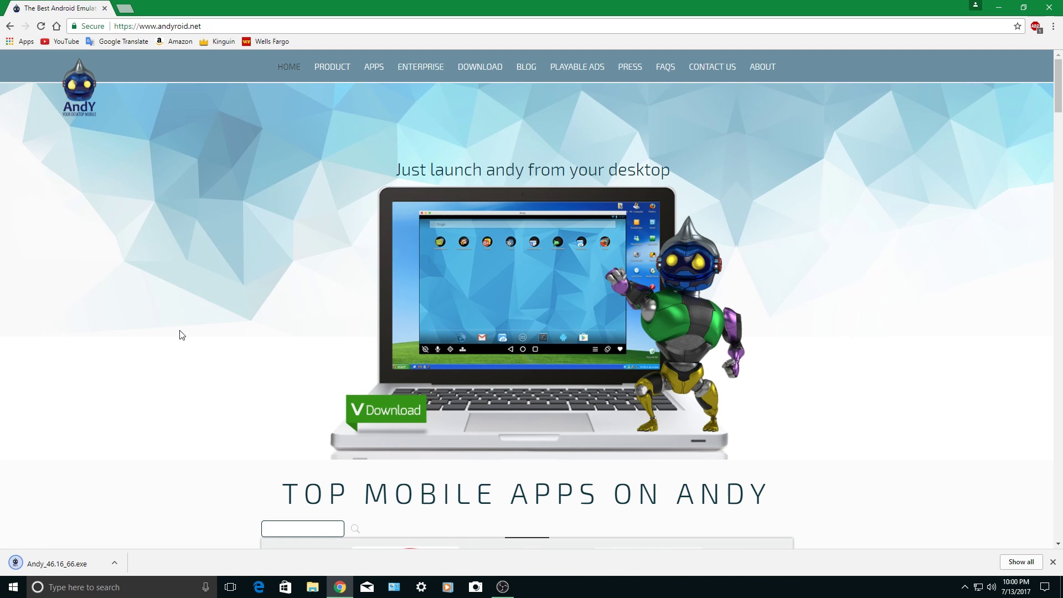
{"action": "left_click", "coordinate": [83, 563]}
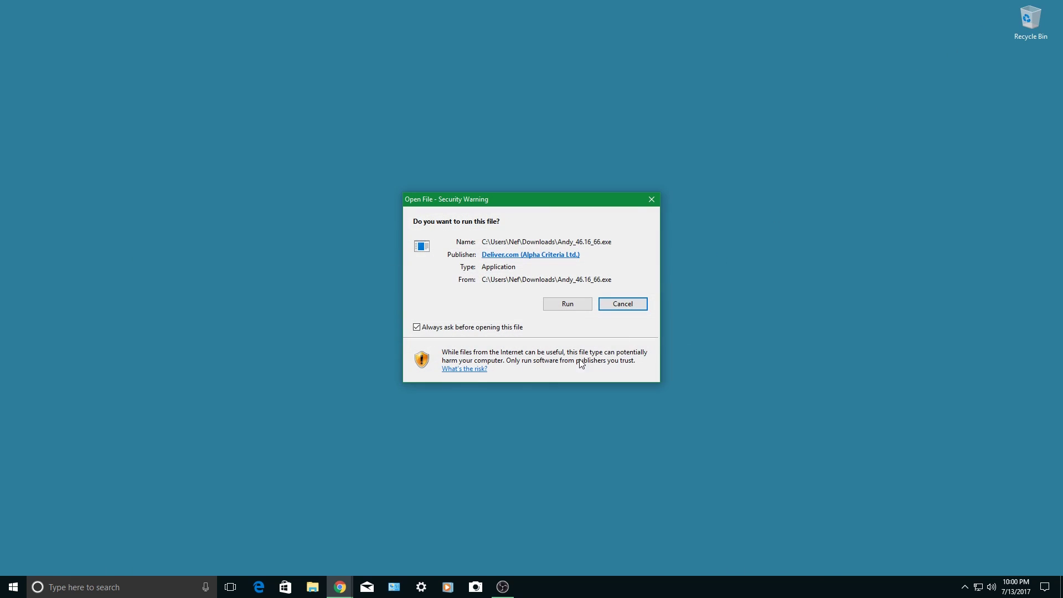
Step: Run the Andy installer, declining the ByteFence and Yahoo offers, and let installation finish
{"action": "left_click", "coordinate": [573, 305]}
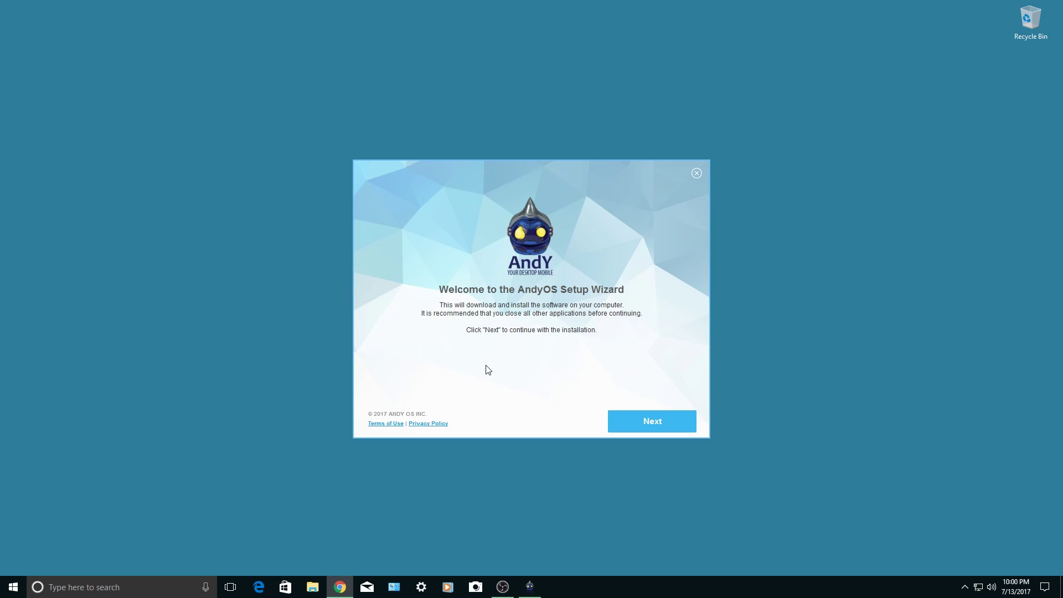
{"action": "left_click", "coordinate": [665, 423]}
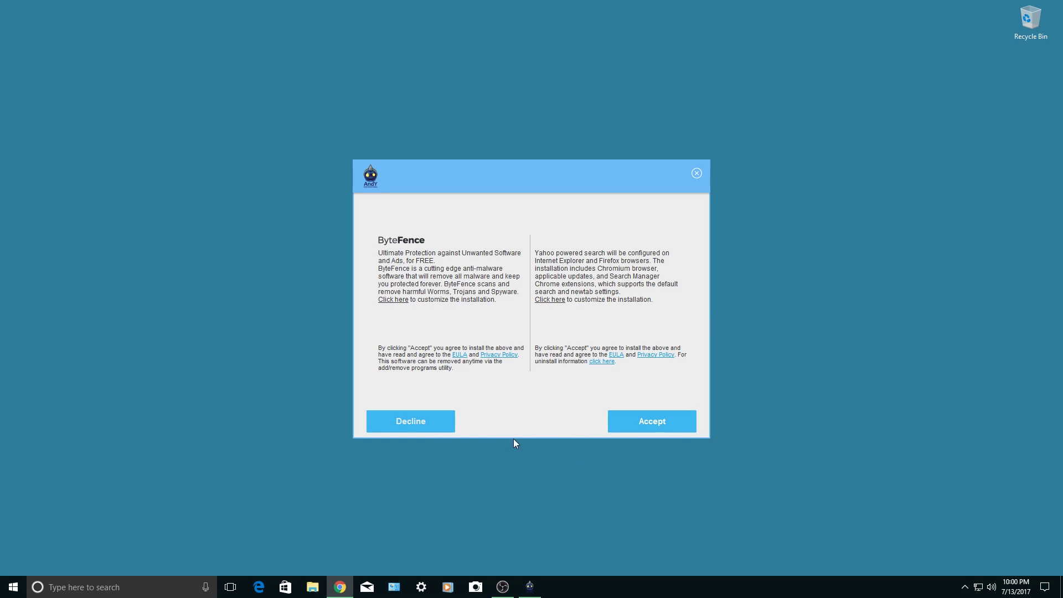
{"action": "left_click", "coordinate": [440, 429]}
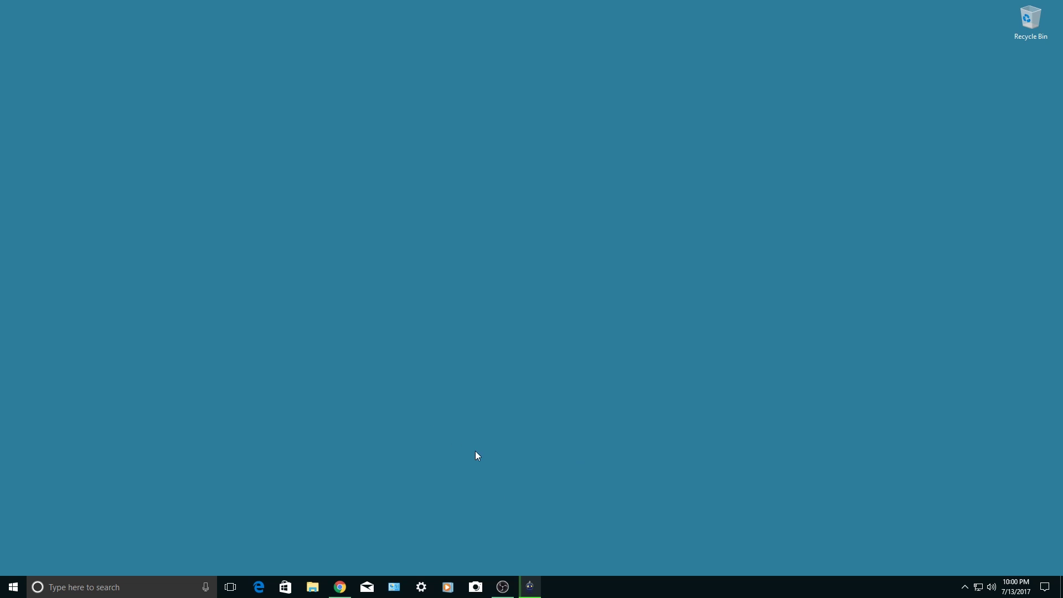
{"action": "left_click", "coordinate": [533, 587]}
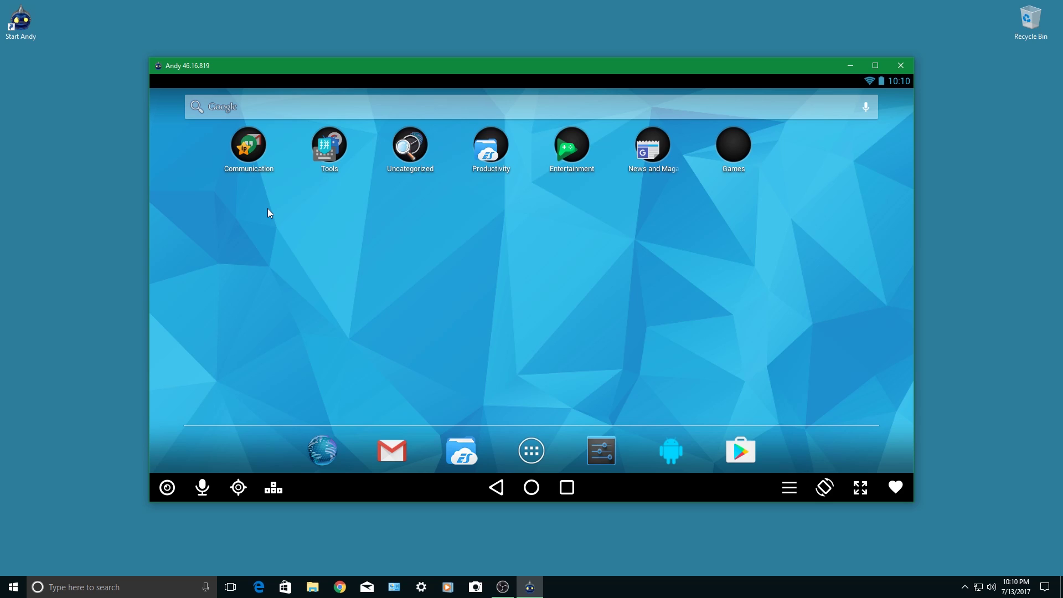
Step: Browse the app drawer's apps and widgets, then return to the home screen
{"action": "left_click", "coordinate": [533, 448]}
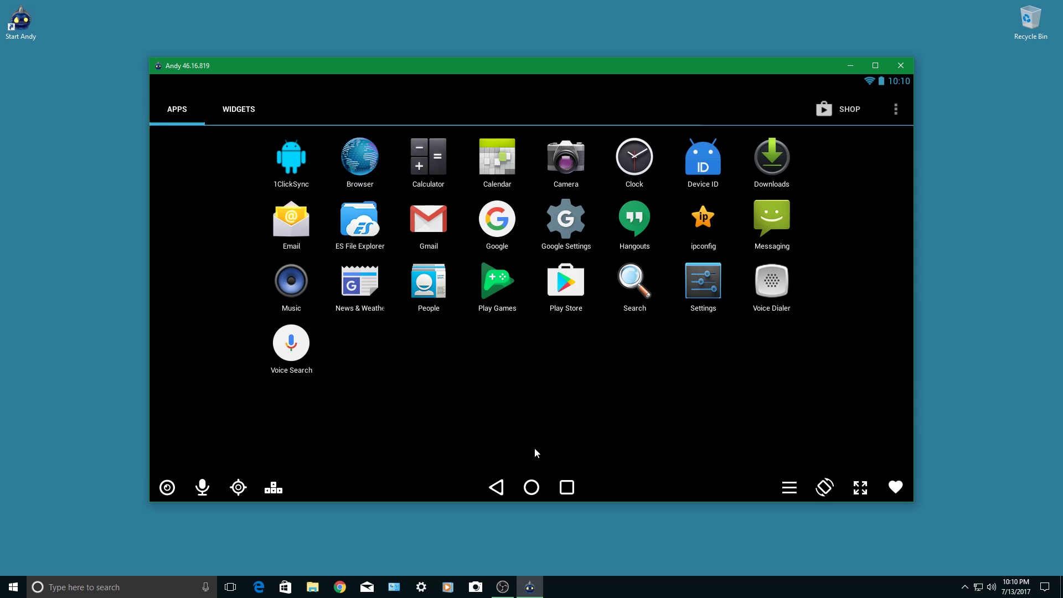
{"action": "left_click_drag", "start_coordinate": [653, 358], "coordinate": [695, 395]}
{"action": "left_click", "coordinate": [533, 486]}
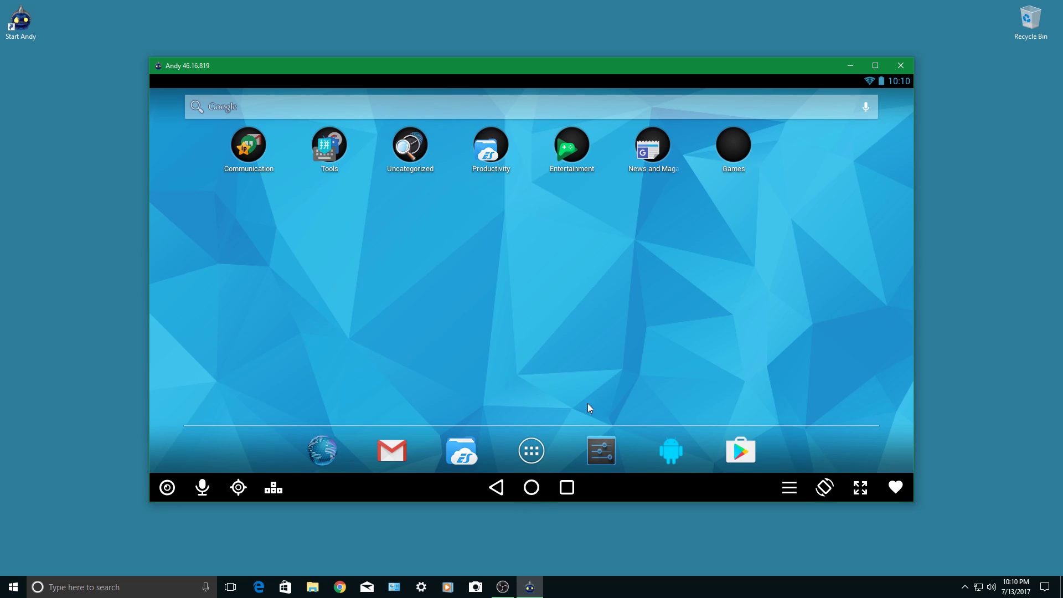
Step: Check for a system update under Settings > About tablet
{"action": "left_click", "coordinate": [606, 450]}
{"action": "scroll", "coordinate": [321, 396], "scroll_direction": "down", "scroll_amount": 3}
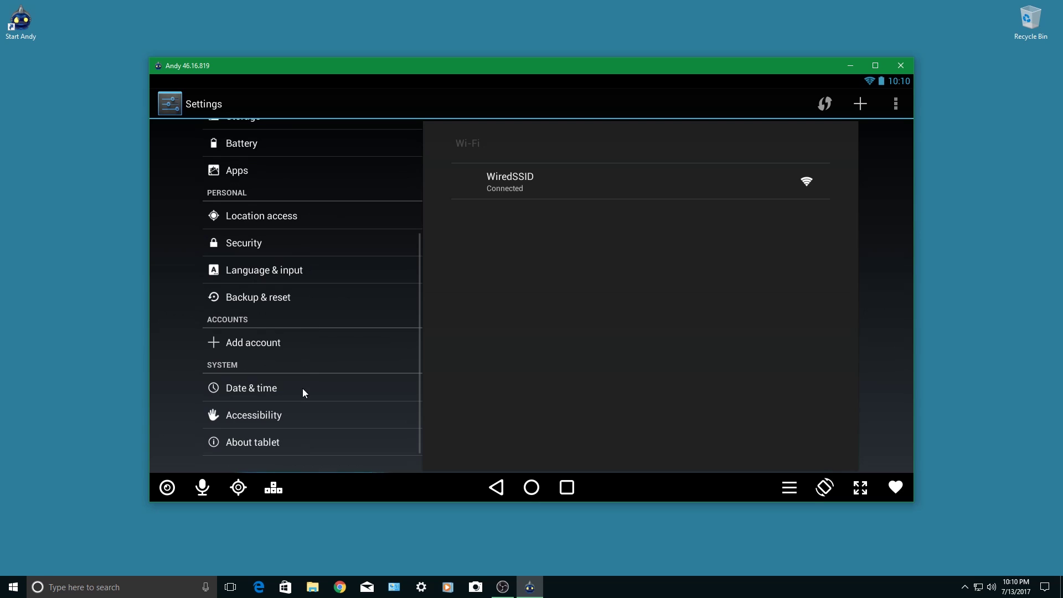
{"action": "left_click", "coordinate": [271, 441]}
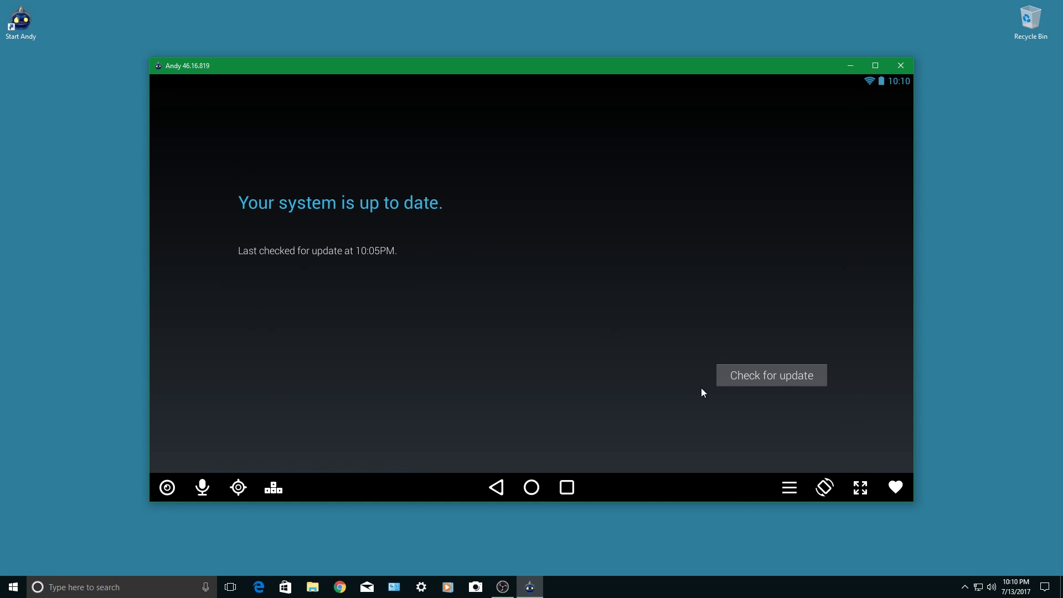
{"action": "left_click", "coordinate": [746, 380]}
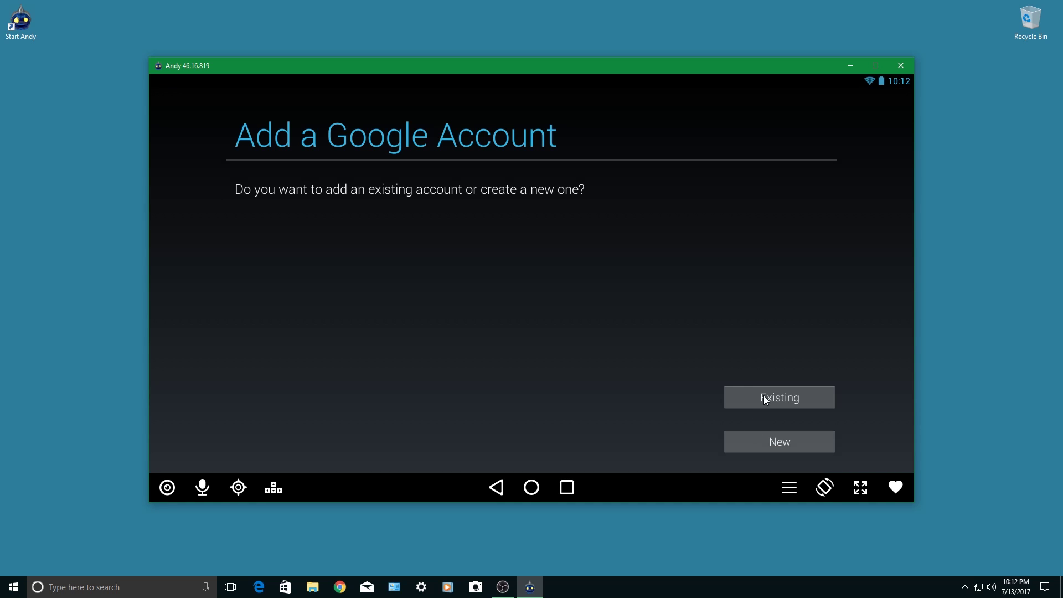
Step: Sign in with an existing Google account, skip payment setup and accept the Play terms
{"action": "left_click", "coordinate": [765, 399]}
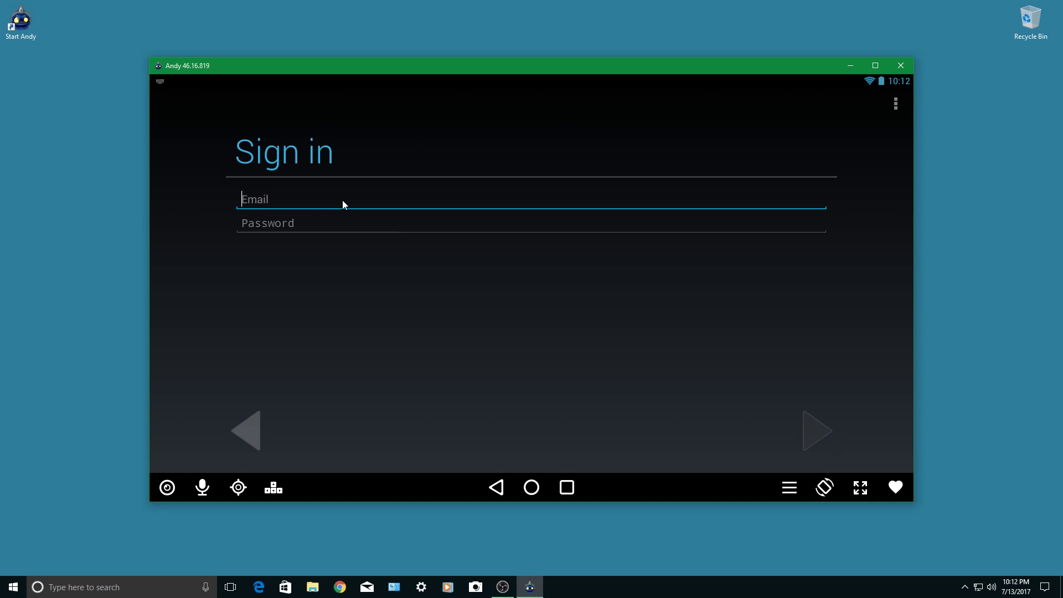
{"action": "type", "text": "arthur"}
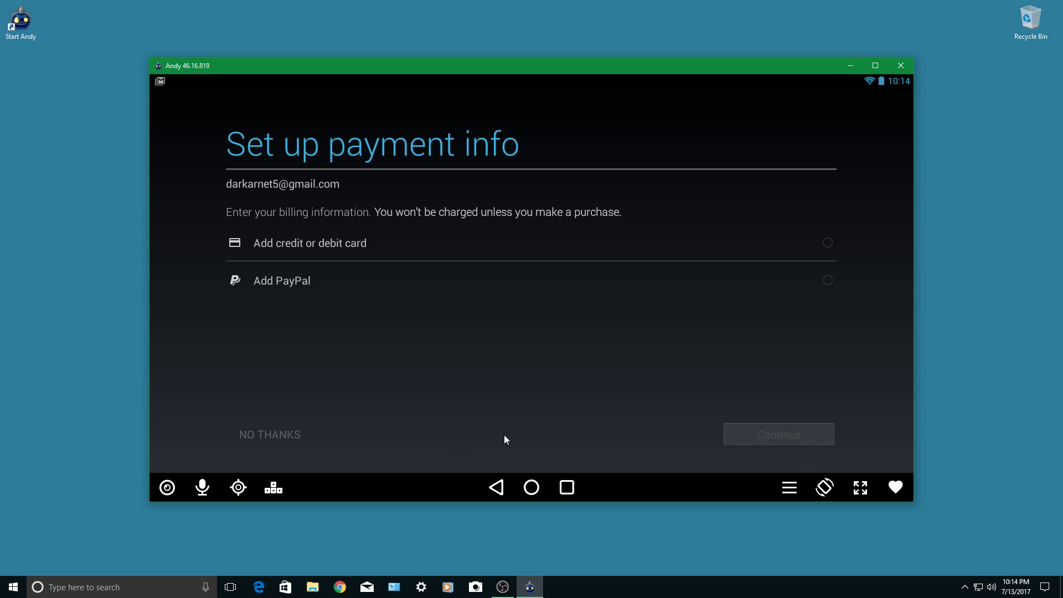
{"action": "left_click", "coordinate": [276, 437]}
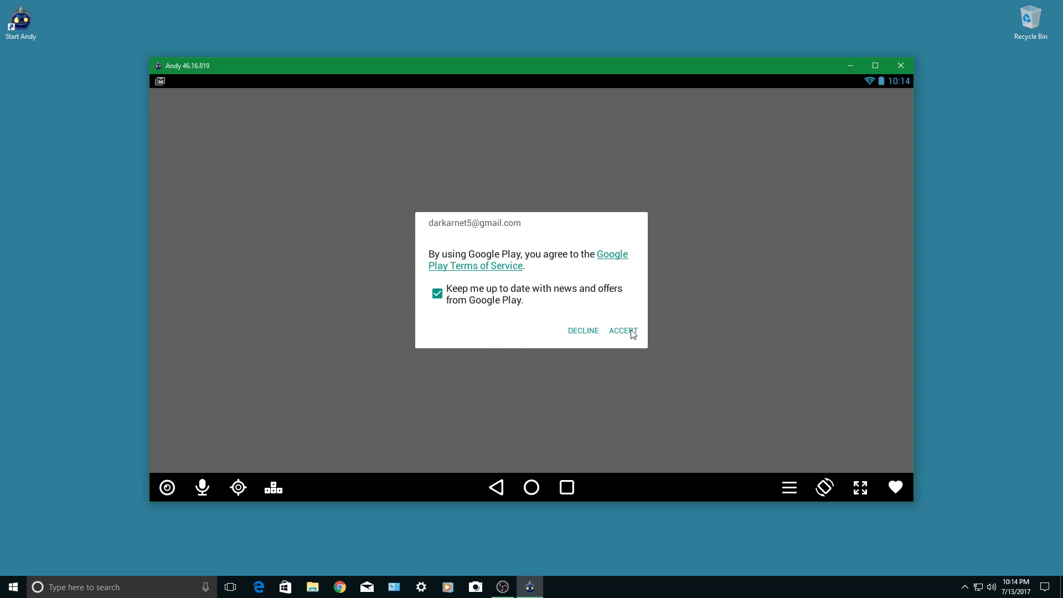
{"action": "left_click", "coordinate": [632, 331]}
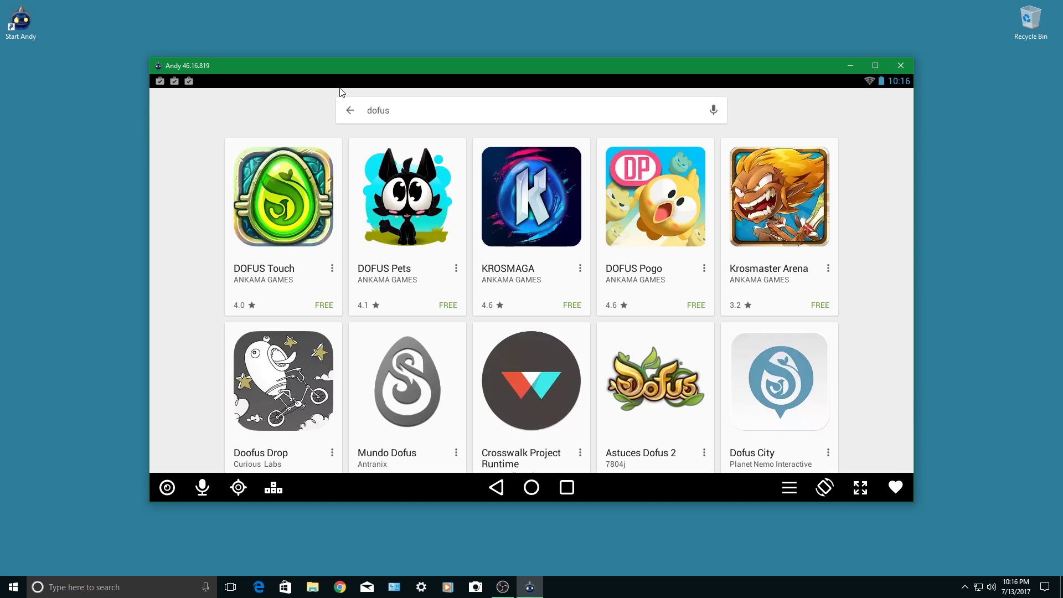
Step: Open the DOFUS Touch Play Store page and switch the emulator to full screen
{"action": "left_click", "coordinate": [252, 194]}
{"action": "scroll", "coordinate": [686, 324], "scroll_direction": "down", "scroll_amount": 3}
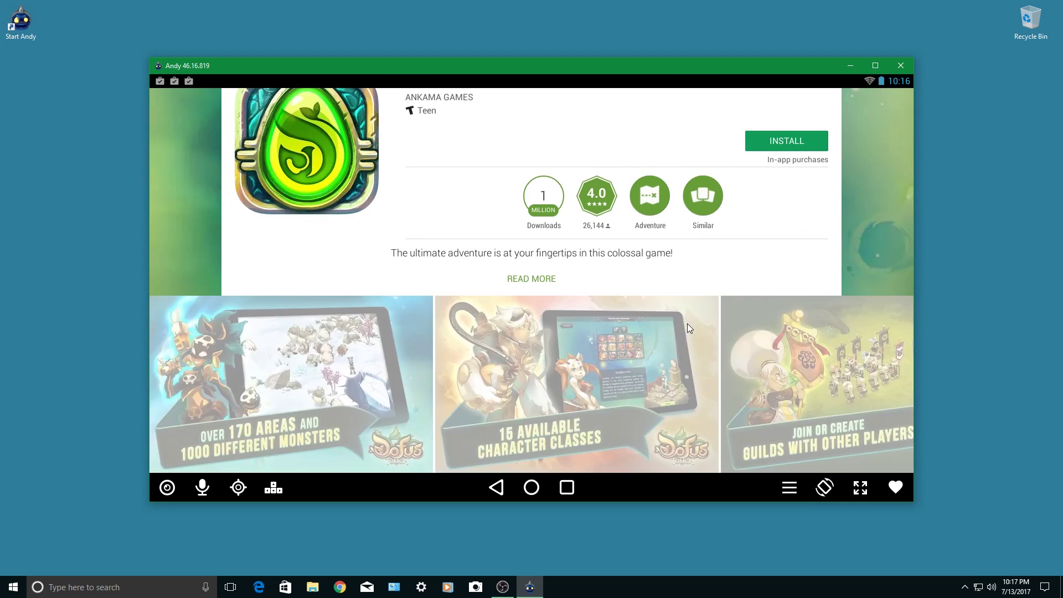
{"action": "scroll", "coordinate": [698, 338], "scroll_direction": "up", "scroll_amount": 3}
{"action": "scroll", "coordinate": [712, 356], "scroll_direction": "down", "scroll_amount": 8}
{"action": "scroll", "coordinate": [713, 354], "scroll_direction": "up", "scroll_amount": 10}
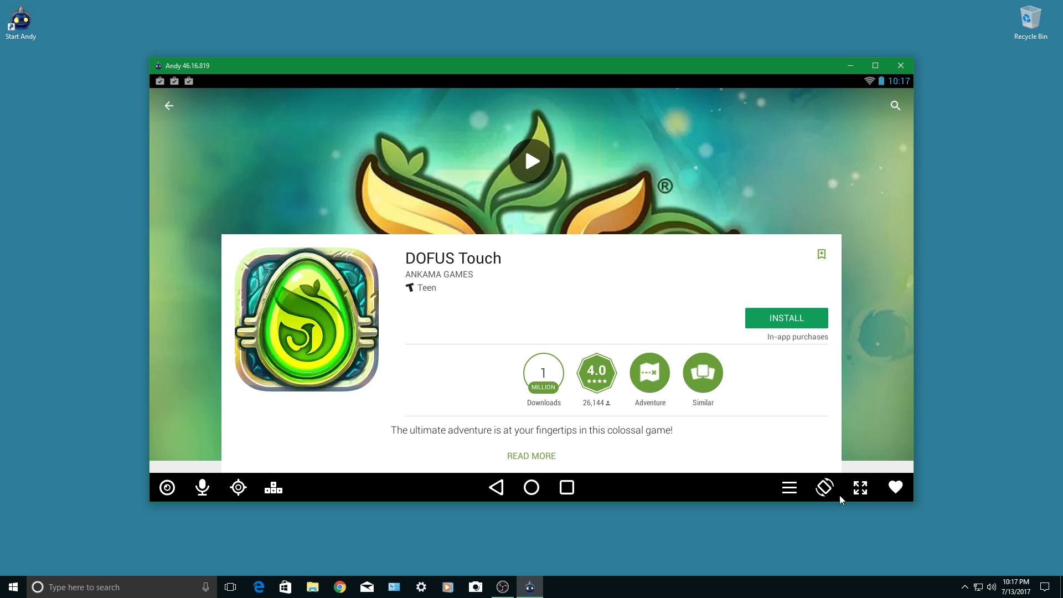
{"action": "left_click", "coordinate": [861, 488]}
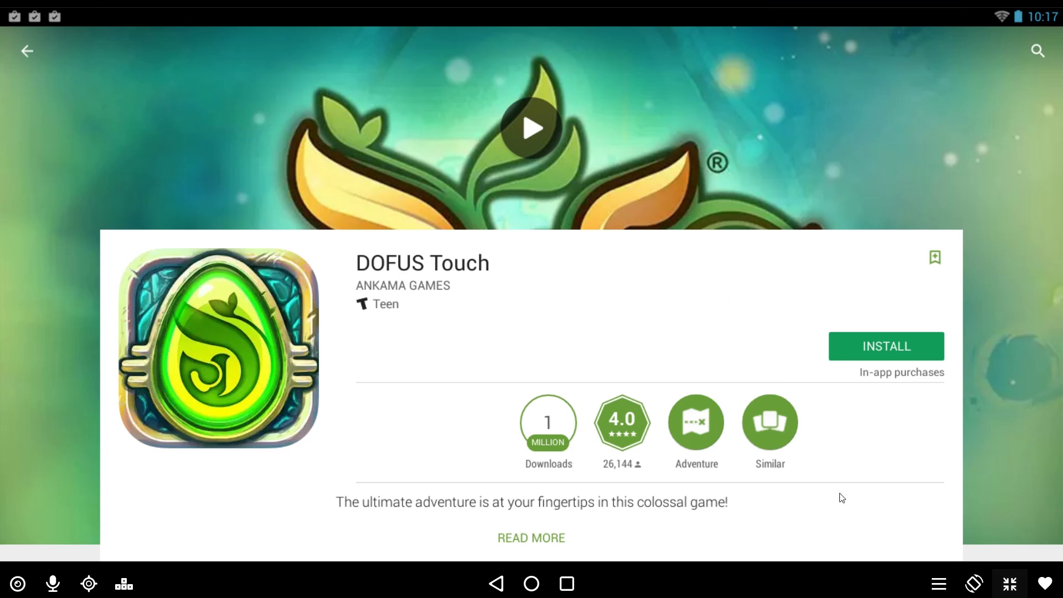
Step: Install DOFUS Touch, accepting its permissions, and launch it
{"action": "left_click", "coordinate": [885, 346]}
{"action": "left_click", "coordinate": [629, 428]}
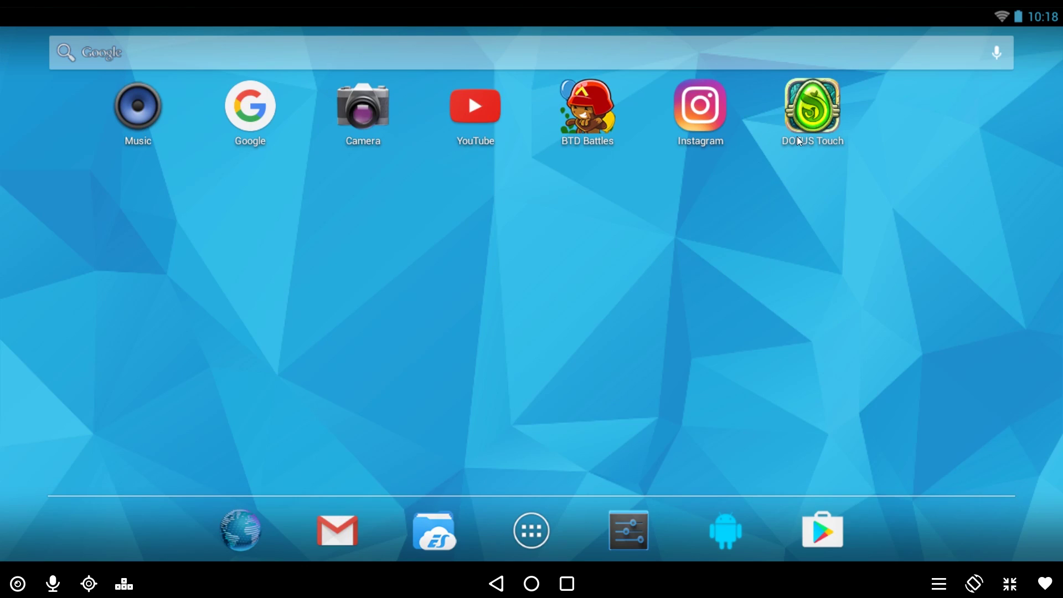
{"action": "left_click", "coordinate": [796, 136]}
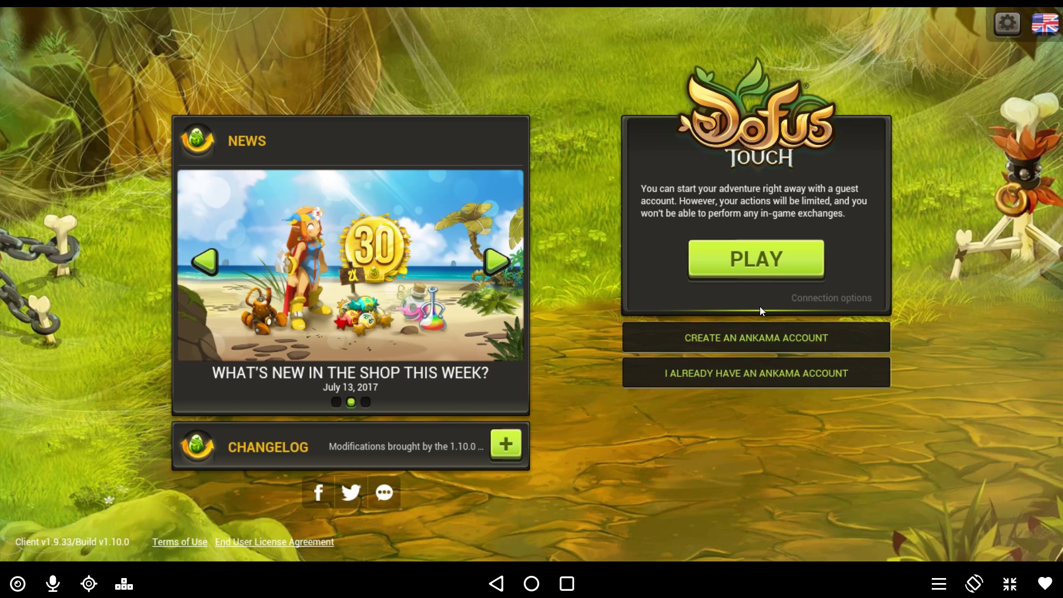
Step: Log in with the existing Ankama account name and password, and enter the Brutas server
{"action": "left_click", "coordinate": [771, 366]}
{"action": "left_click", "coordinate": [725, 223]}
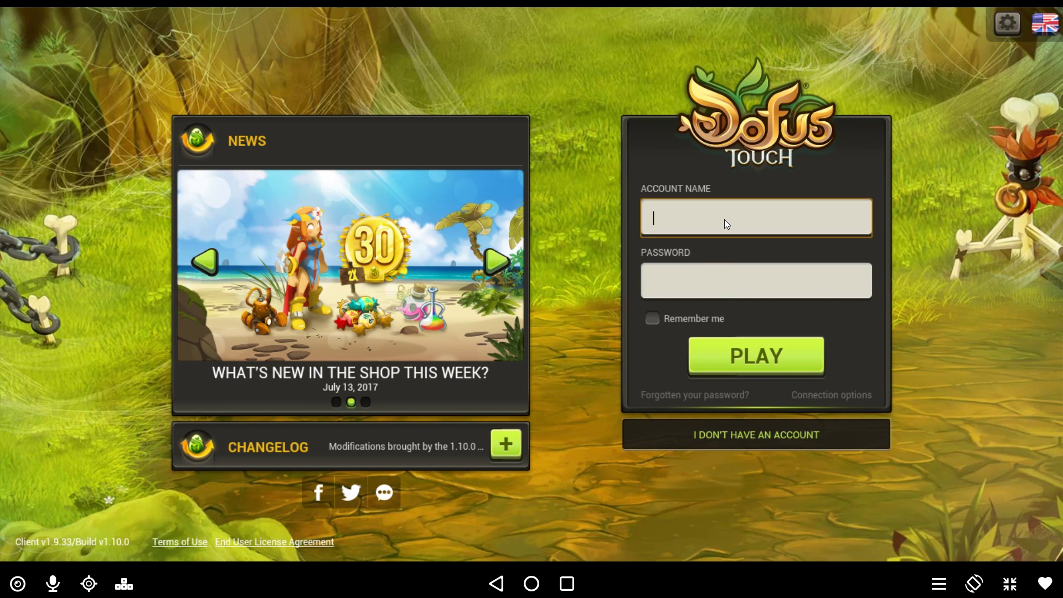
{"action": "type", "text": "OA"}
{"action": "left_click", "coordinate": [715, 363]}
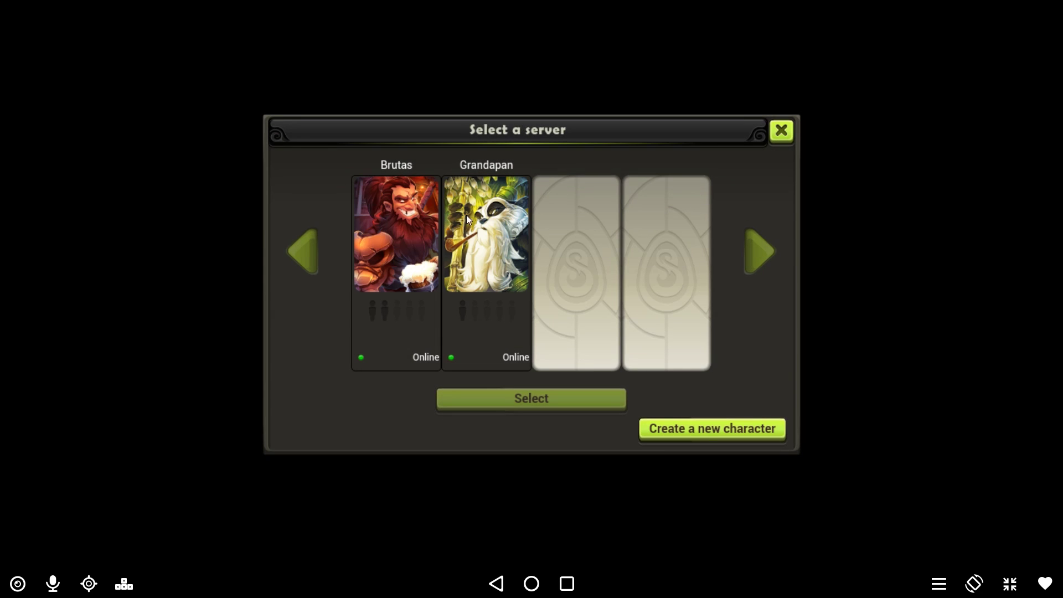
{"action": "left_click", "coordinate": [420, 306]}
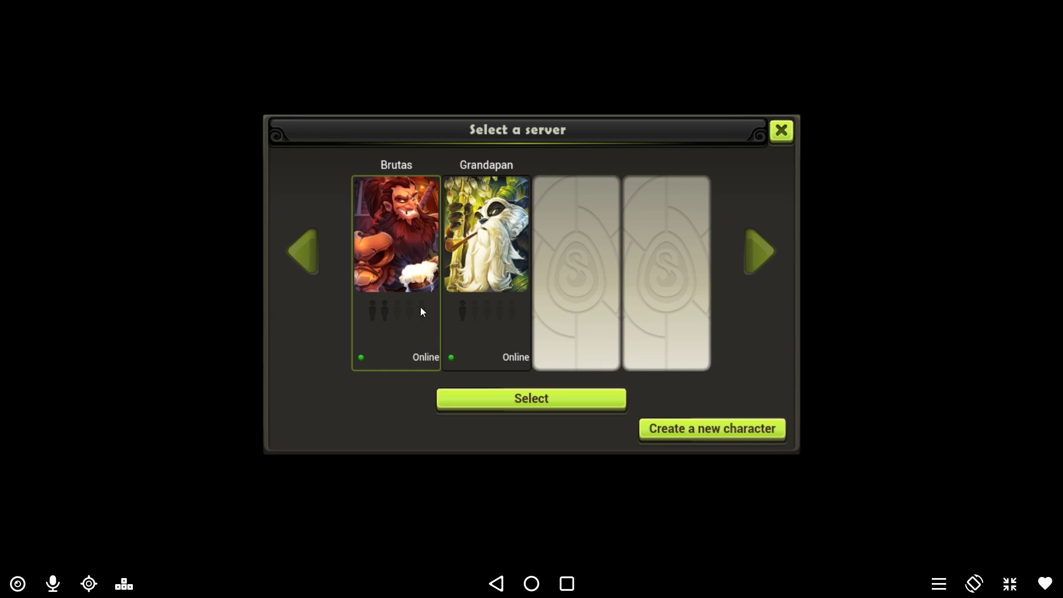
{"action": "left_click", "coordinate": [520, 410]}
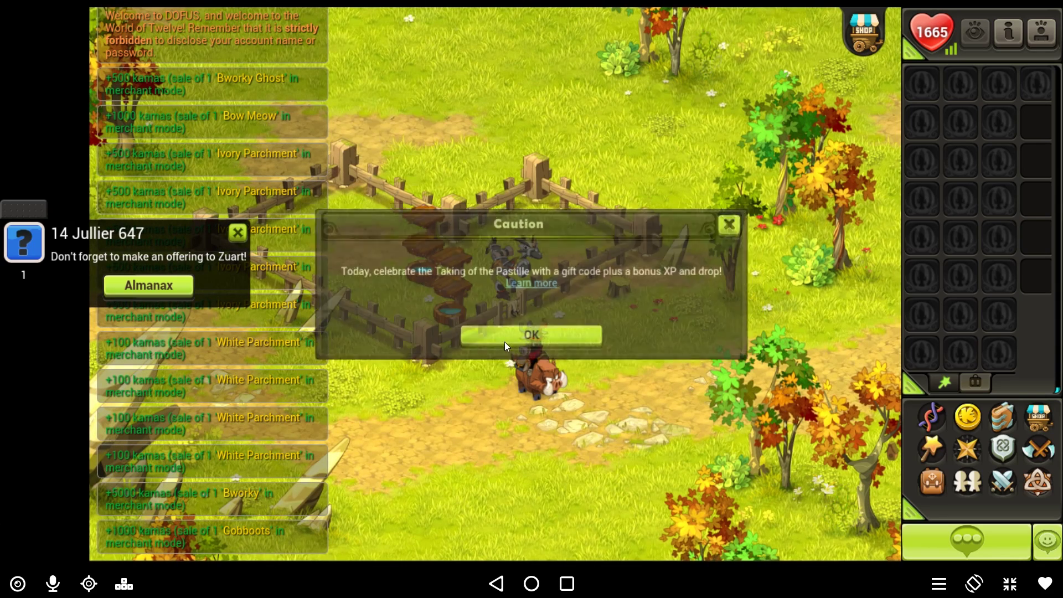
Step: Dismiss the Caution and Almanax popups and walk toward the paddock fence
{"action": "left_click", "coordinate": [504, 341]}
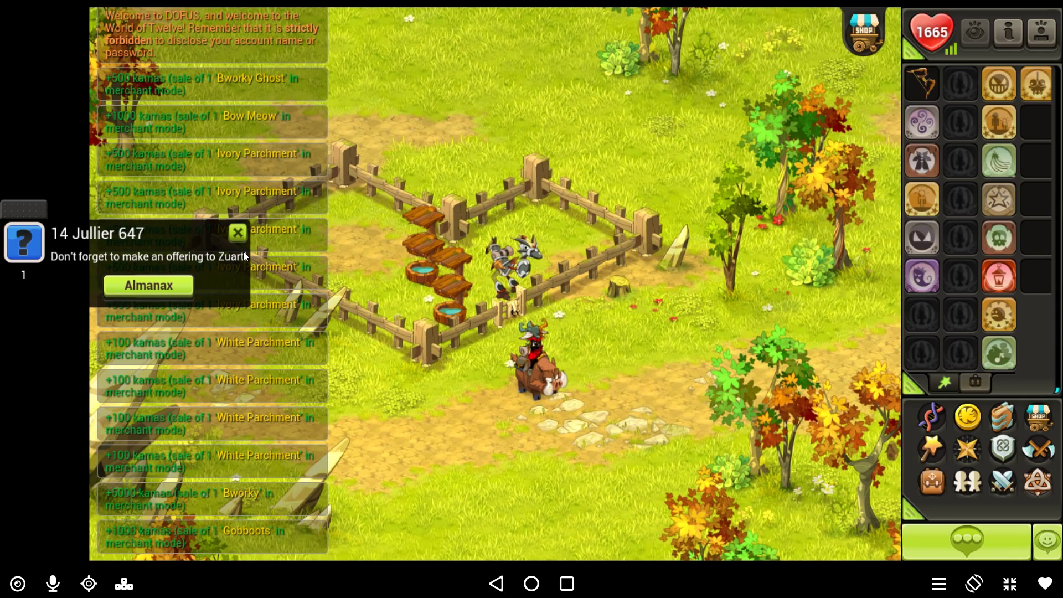
{"action": "left_click", "coordinate": [238, 232]}
{"action": "left_click", "coordinate": [646, 361]}
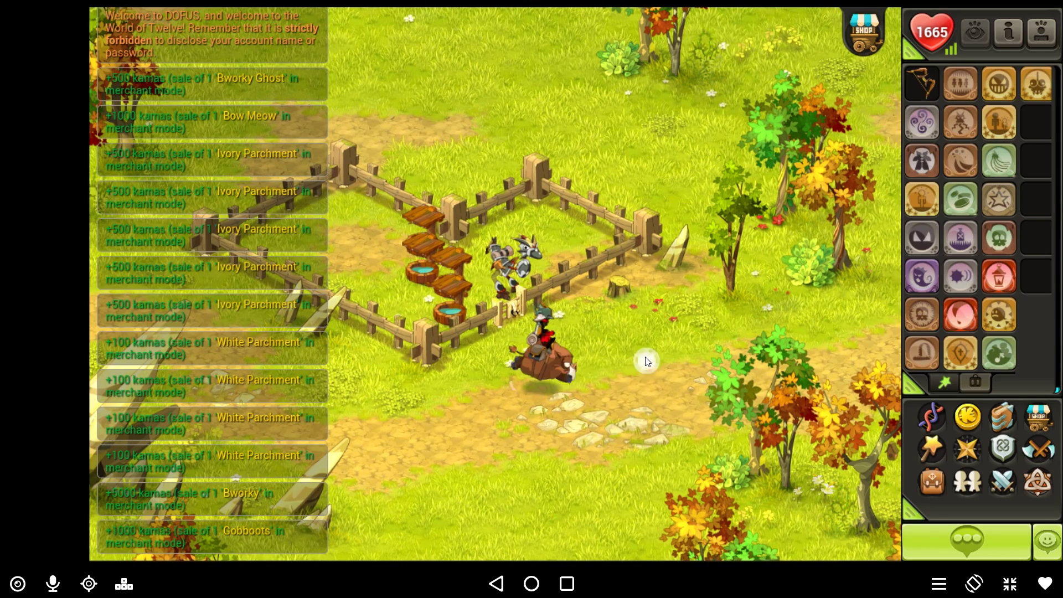
{"action": "left_click", "coordinate": [551, 397]}
{"action": "left_click", "coordinate": [443, 405]}
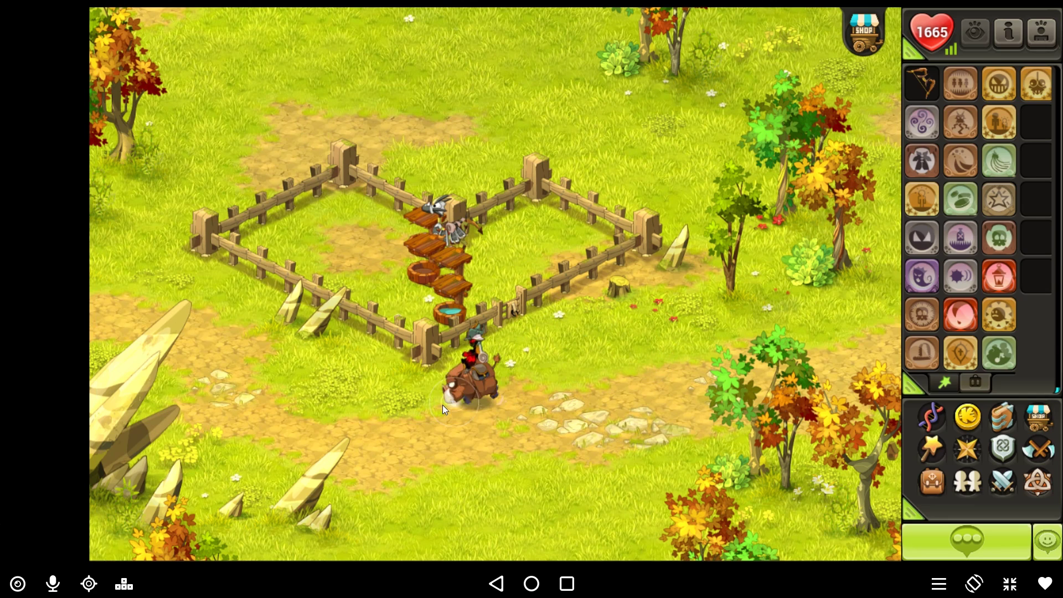
Step: Reach the paddock map and open its mount management via Access
{"action": "left_click", "coordinate": [276, 25]}
{"action": "left_click", "coordinate": [217, 26]}
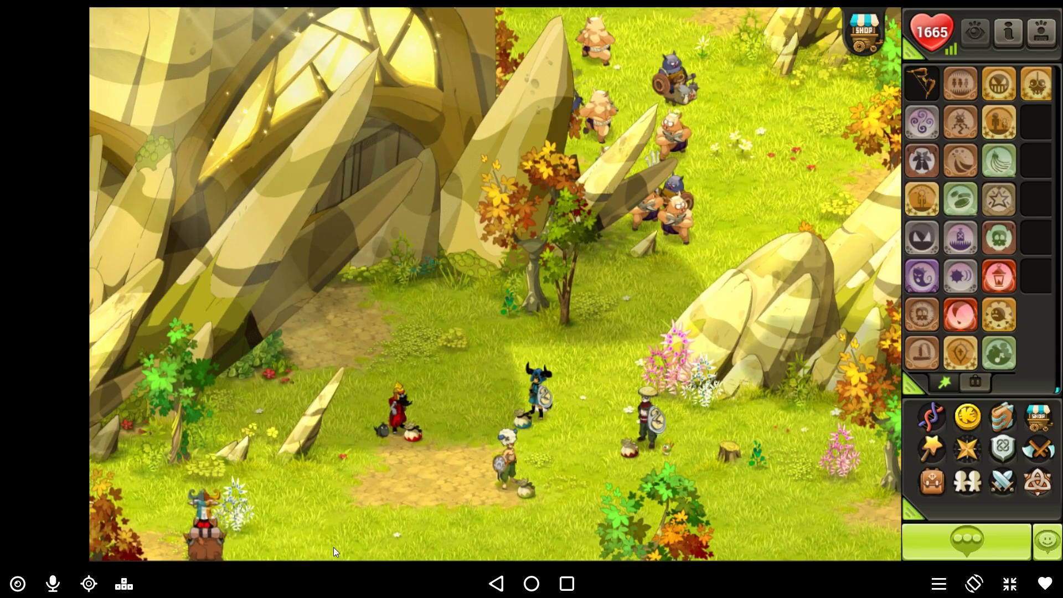
{"action": "left_click", "coordinate": [334, 547]}
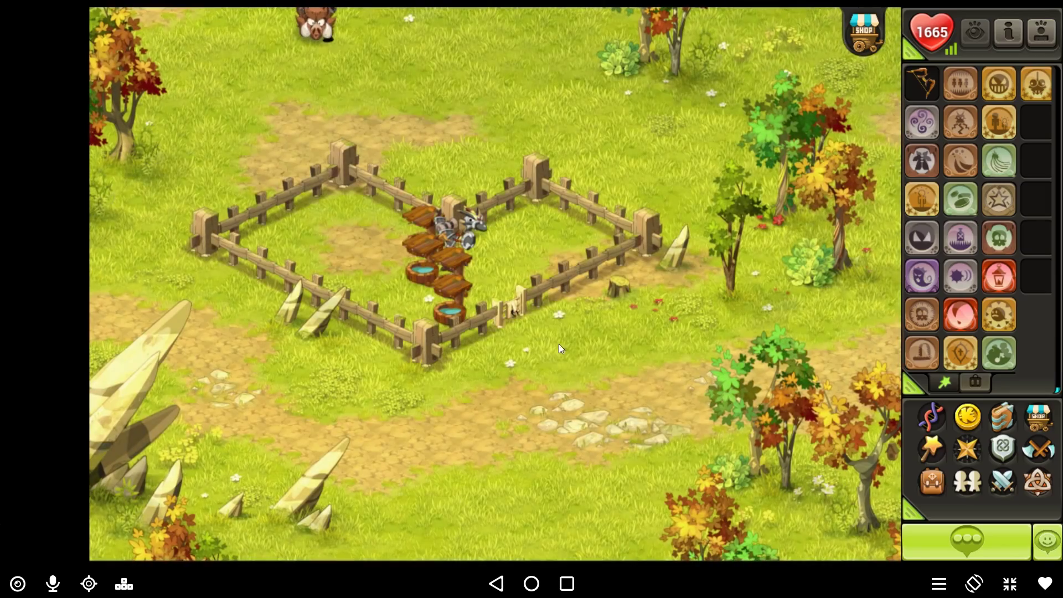
{"action": "left_click", "coordinate": [514, 307]}
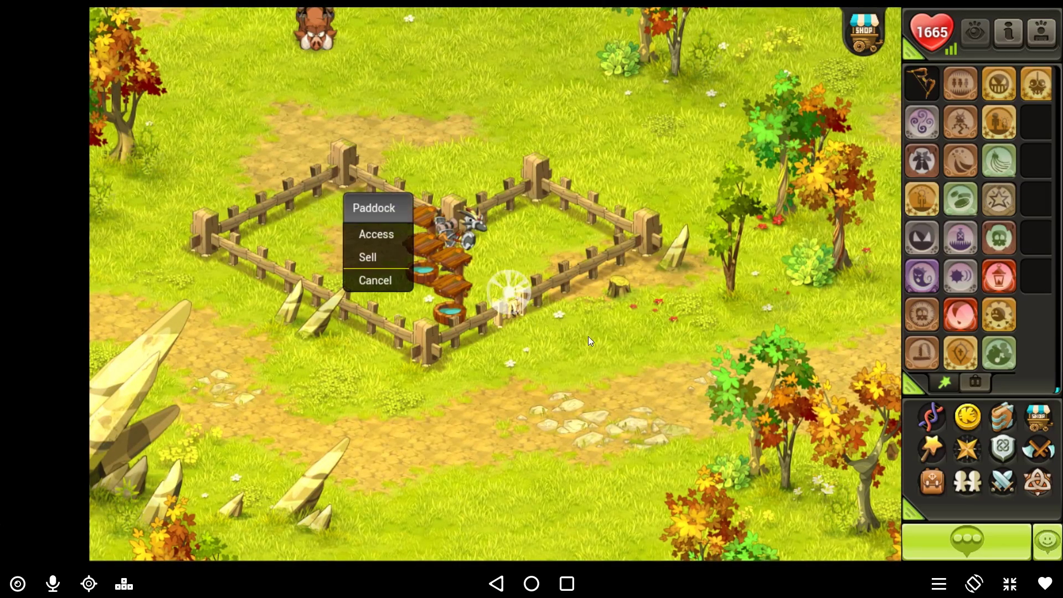
{"action": "left_click", "coordinate": [382, 236]}
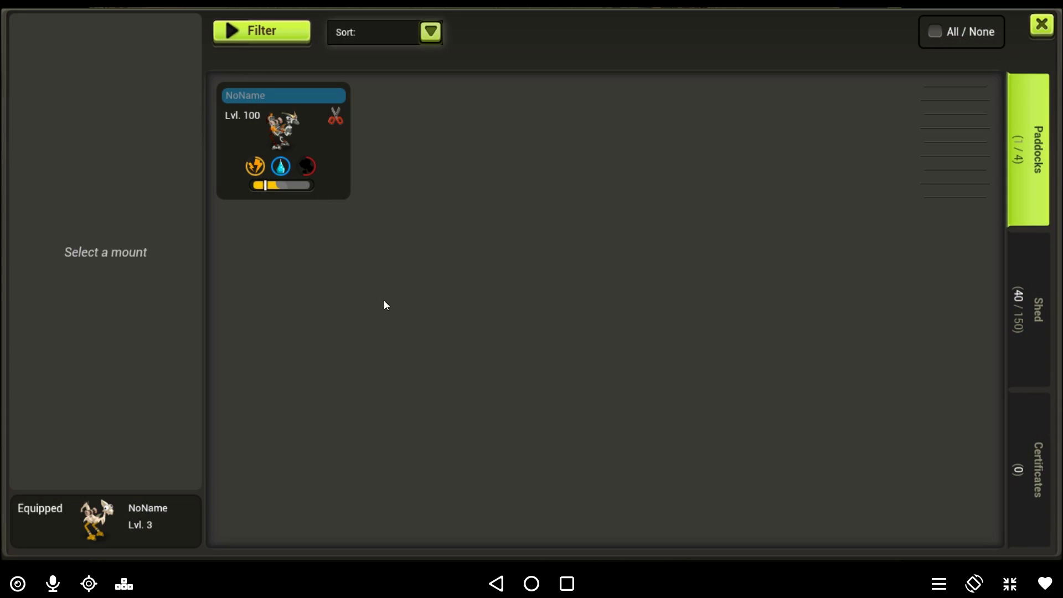
Step: Inspect the Lvl. 1 NoName mount in the shed, then close the mount window
{"action": "left_click", "coordinate": [1028, 341]}
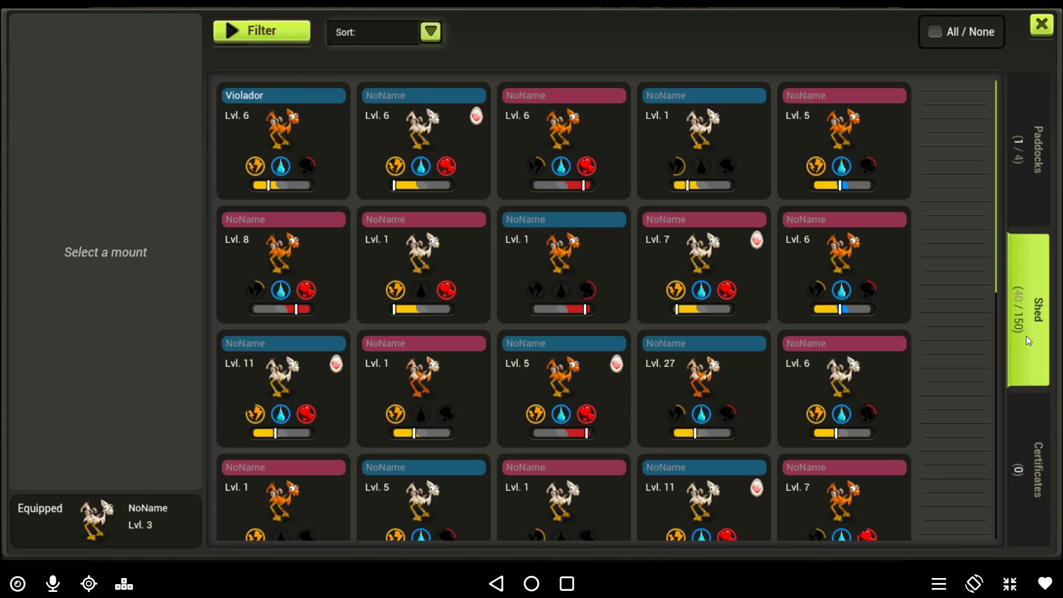
{"action": "left_click", "coordinate": [712, 187]}
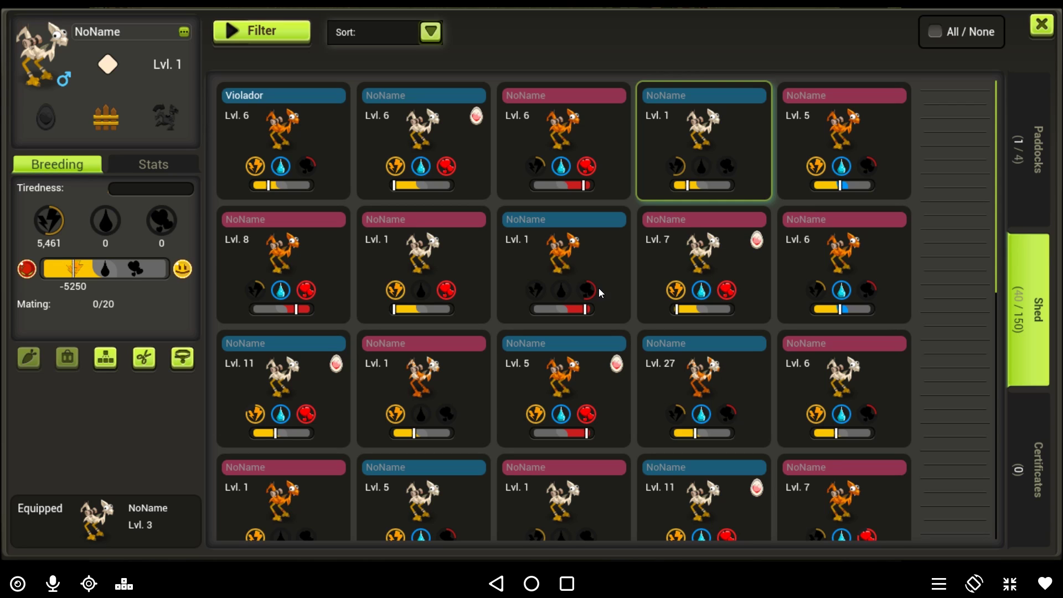
{"action": "key", "text": "Escape"}
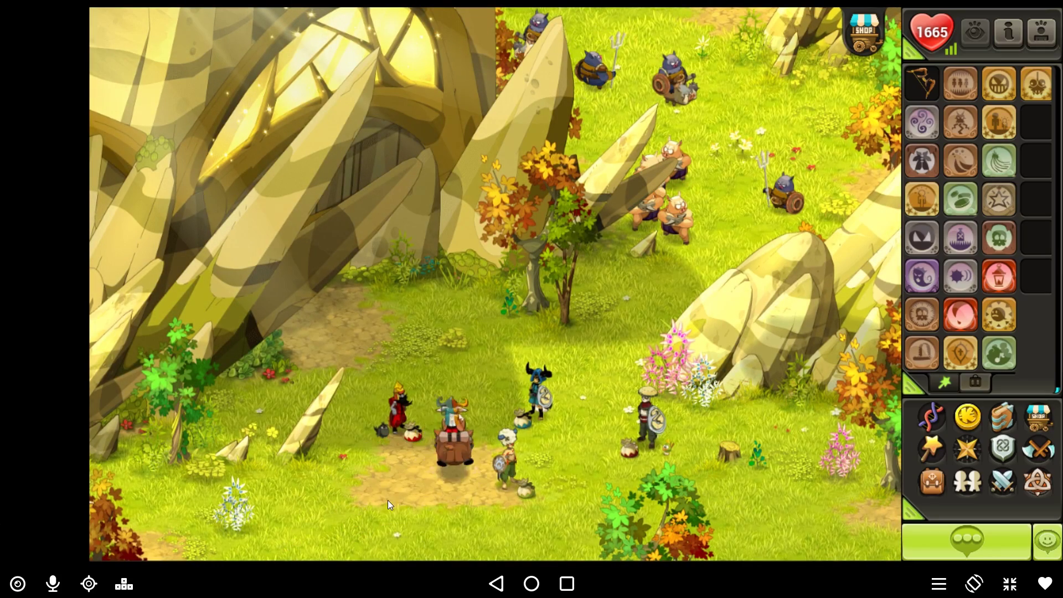
Step: Open the inventory, nudge its window higher, and view the weapons and consumables tabs
{"action": "left_click", "coordinate": [933, 481]}
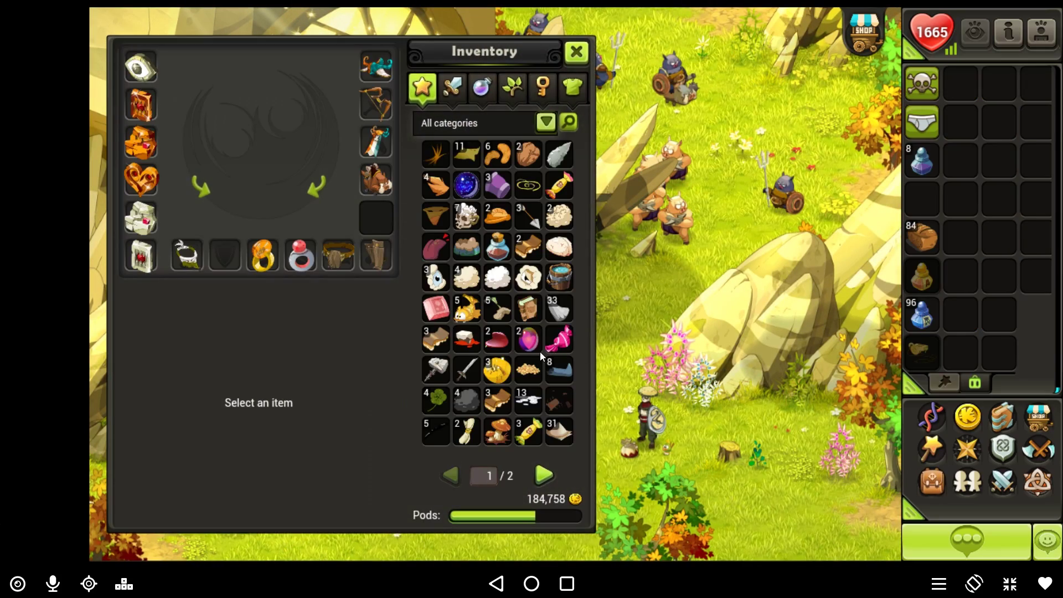
{"action": "mouse_move", "coordinate": [481, 62]}
{"action": "left_mouse_down"}
{"action": "mouse_move", "coordinate": [524, 52]}
{"action": "mouse_move", "coordinate": [486, 52]}
{"action": "left_mouse_up"}
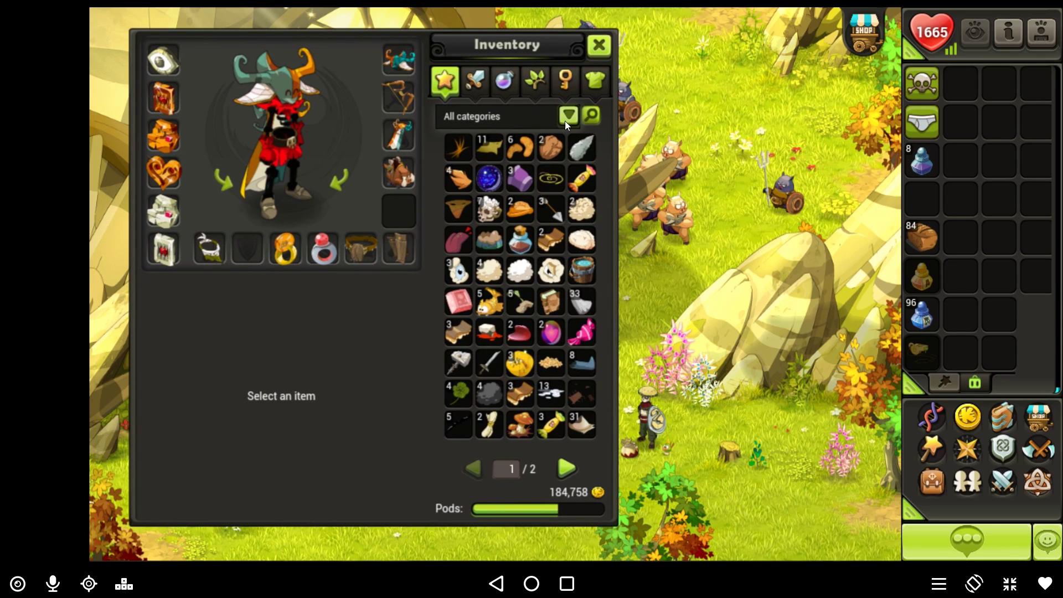
{"action": "left_click", "coordinate": [487, 86]}
{"action": "left_click", "coordinate": [501, 80]}
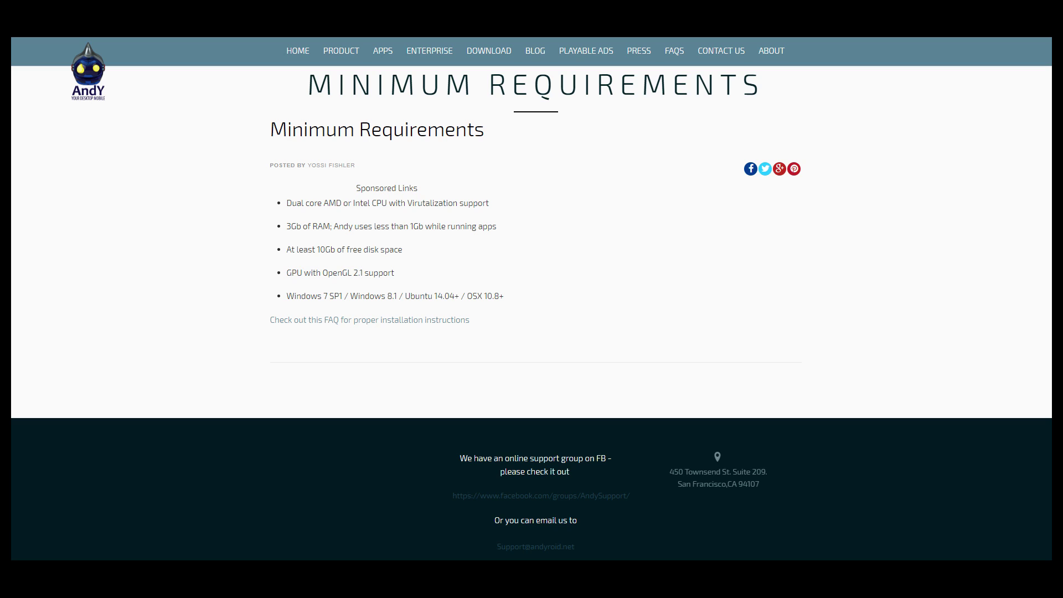